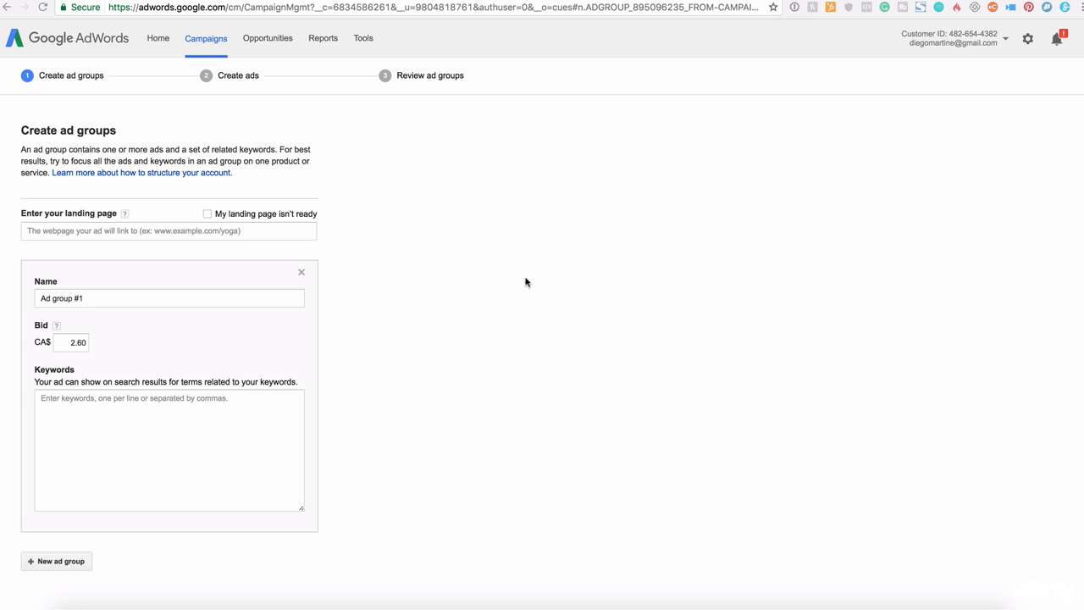
Step: Enter the advertiser's own website domain as the landing page to get ad group ideas for it
click(208, 230)
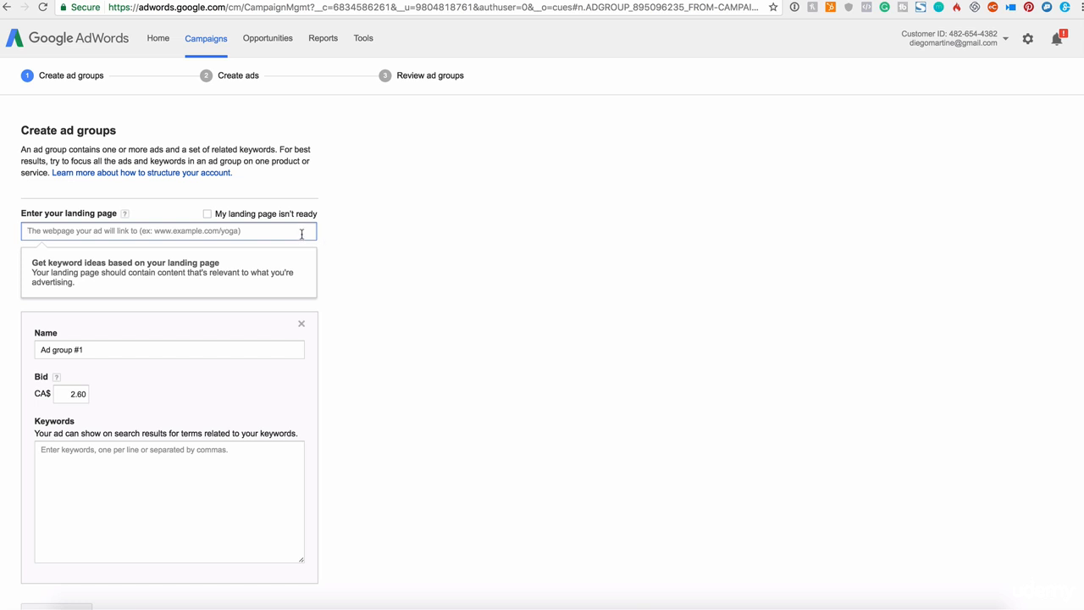
text(diegod)
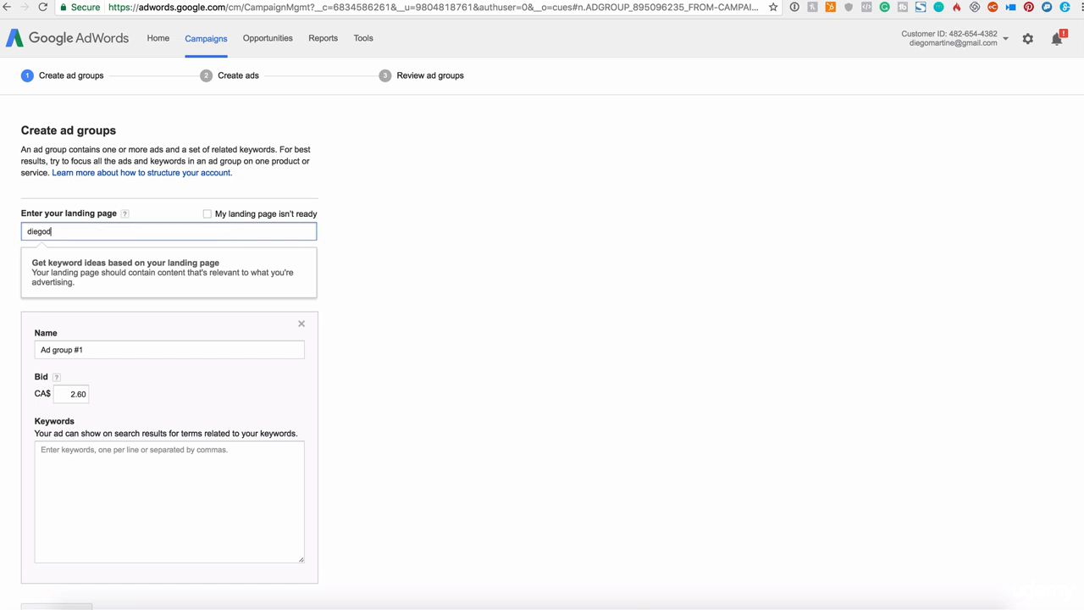
text(avila.com)
click(301, 272)
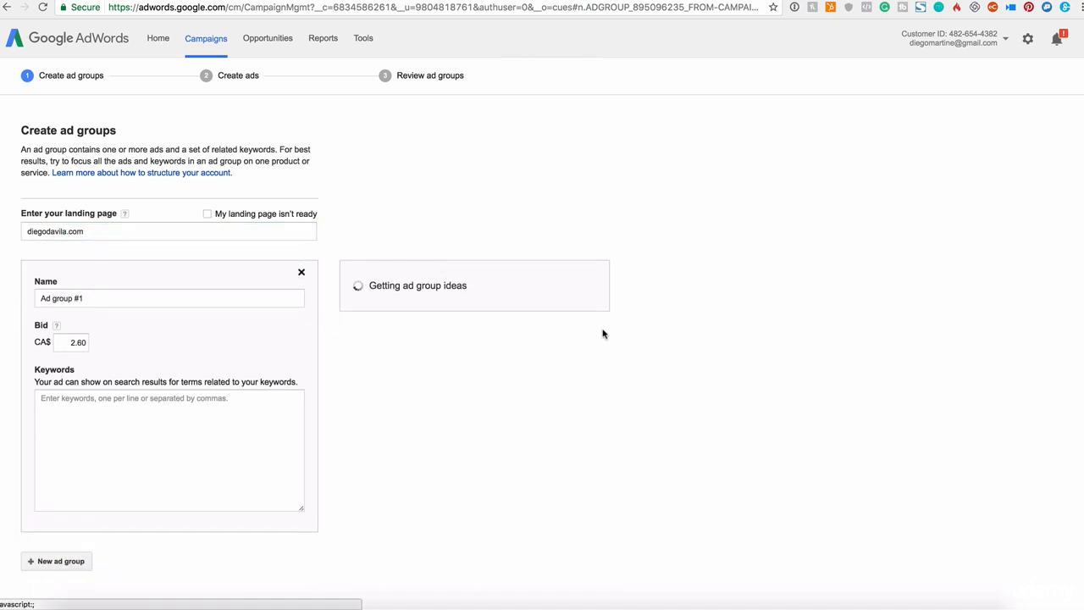
triple_click(102, 234)
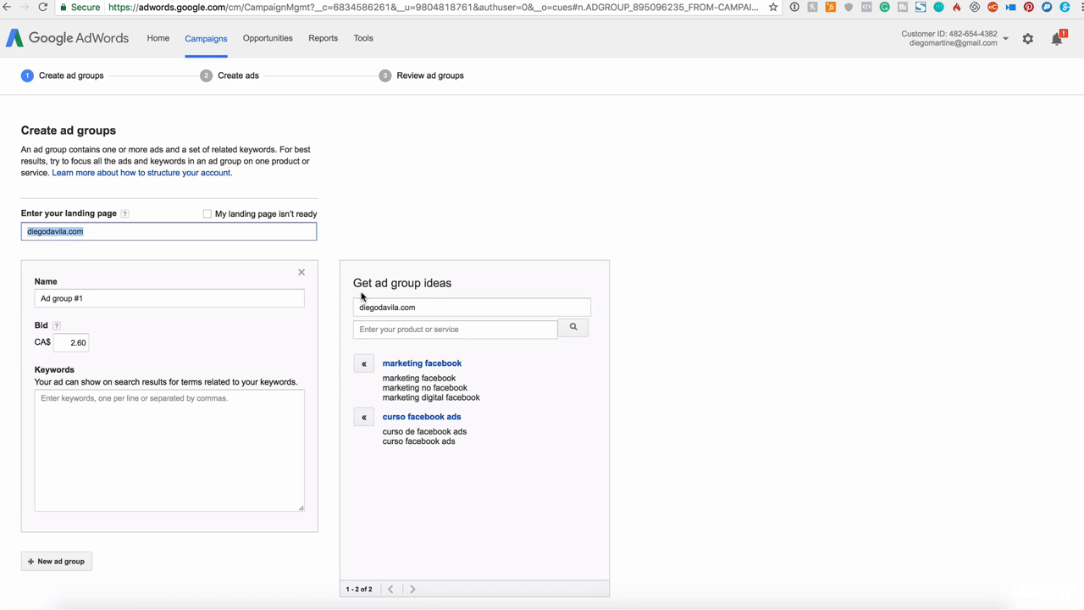
drag(353, 283, 452, 282)
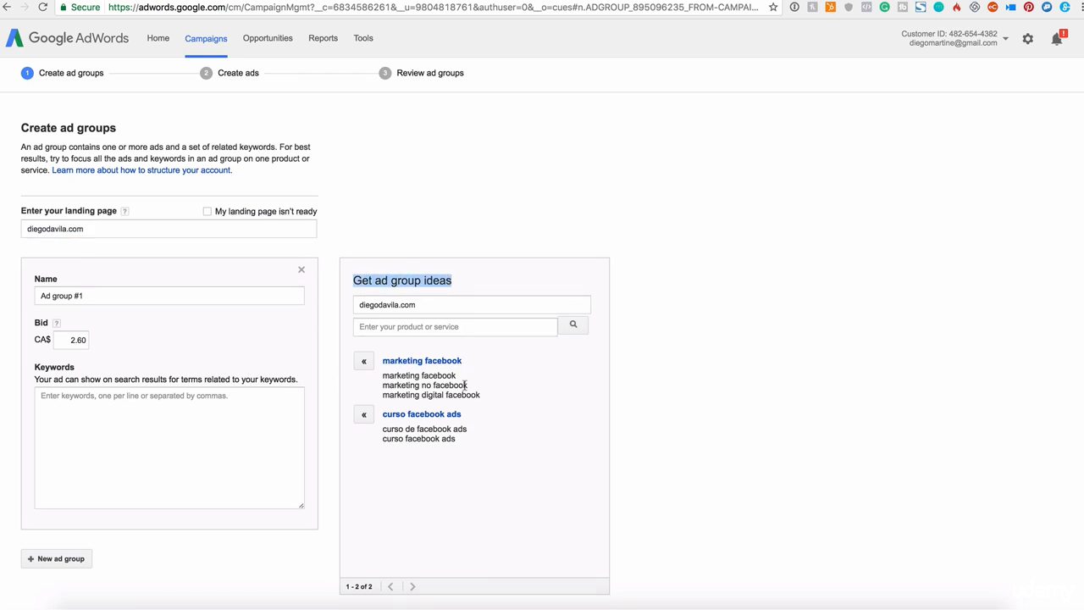
Step: Rename the first ad group as Facebook Retargeting Course
scroll(464, 381, down, 2)
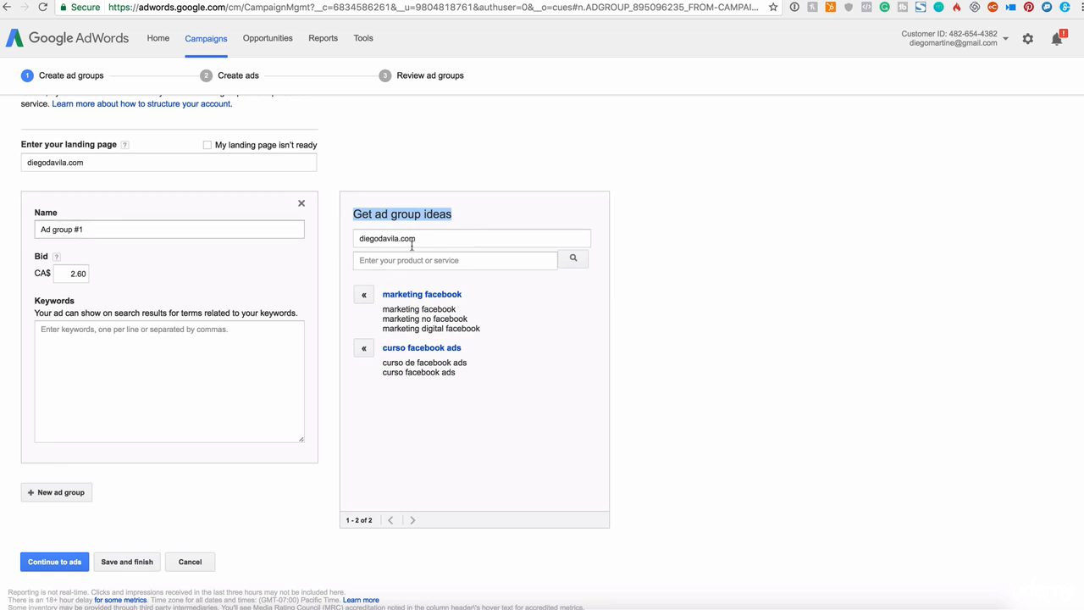
drag(41, 213, 20, 229)
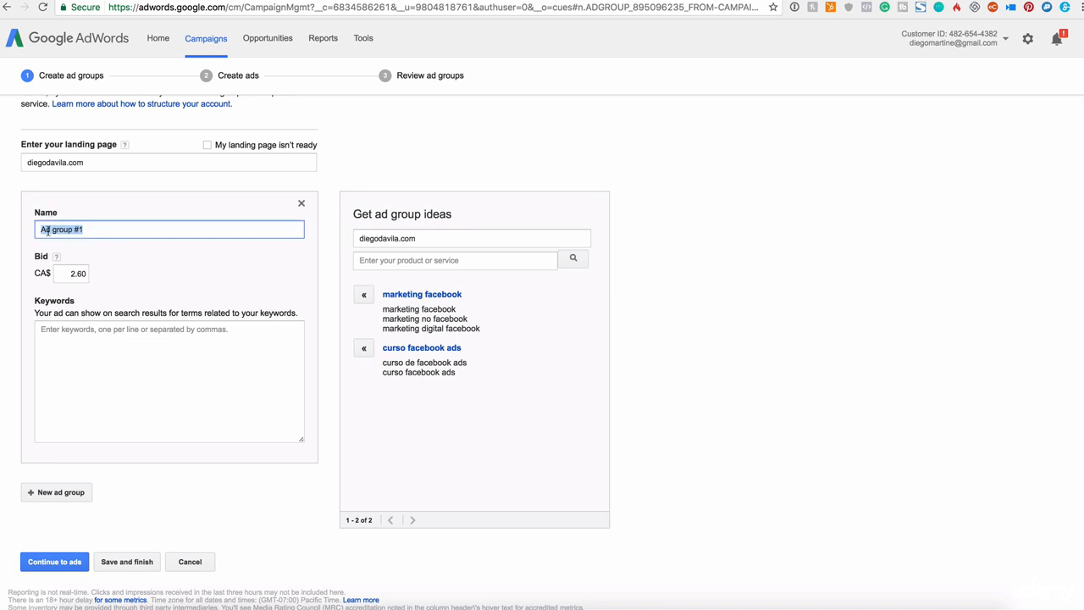
click(84, 229)
triple_click(109, 228)
text(Facebook Retargeting Course)
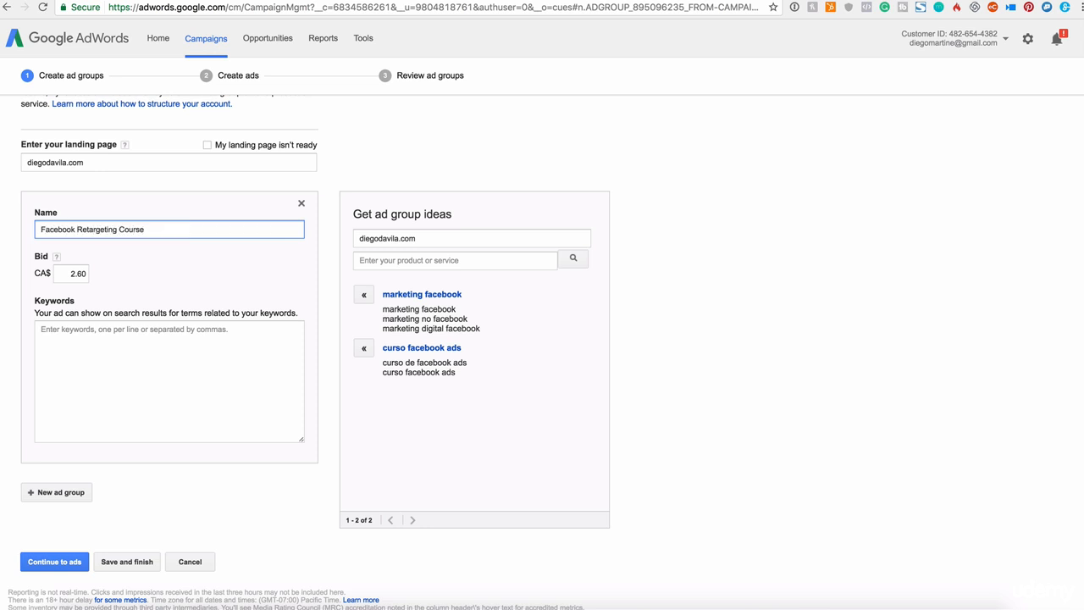
Step: Enter the ad group's keywords, comma-separated on individual lines: facebook, facebook marketing, retargeting, facebook group
drag(65, 273, 98, 275)
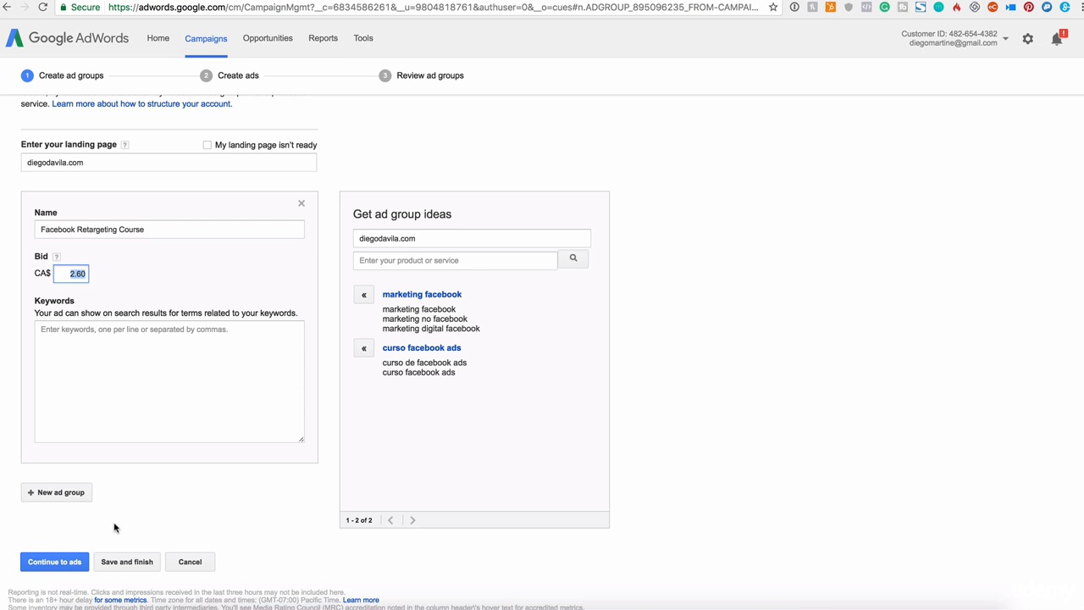
click(93, 348)
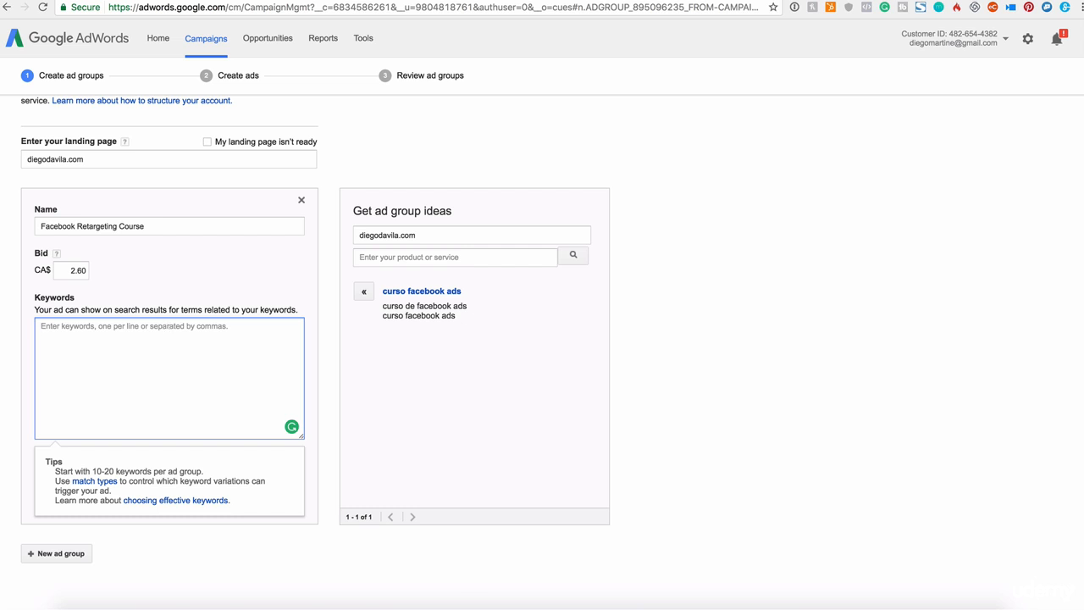
text(facebook)
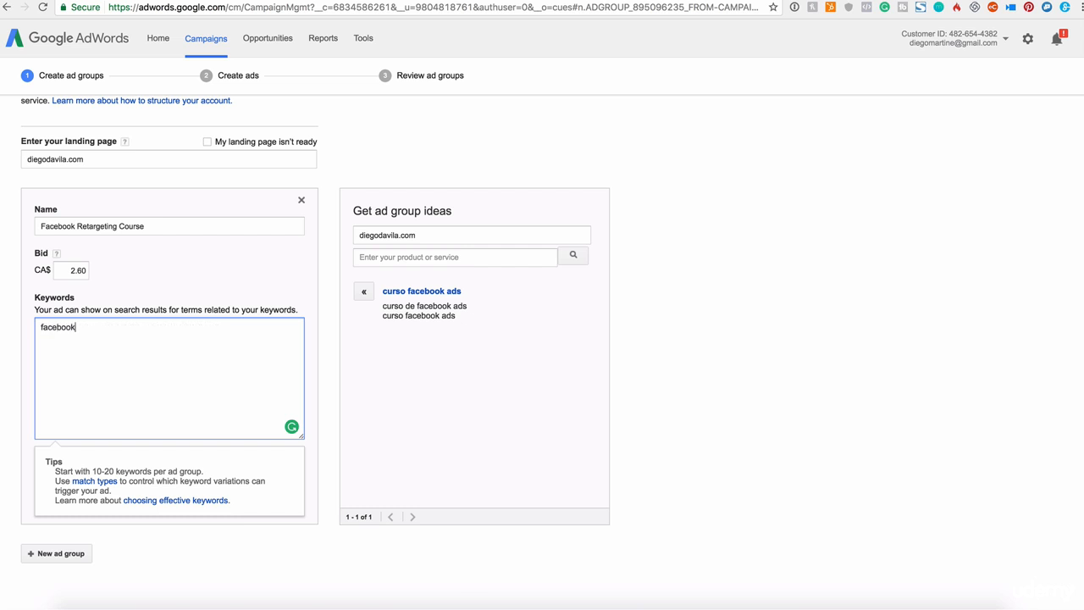
text(,)
key(Return)
text(facebook makr)
key(BackSpace)
key(BackSpace)
text(rketing, )
text(retargegi)
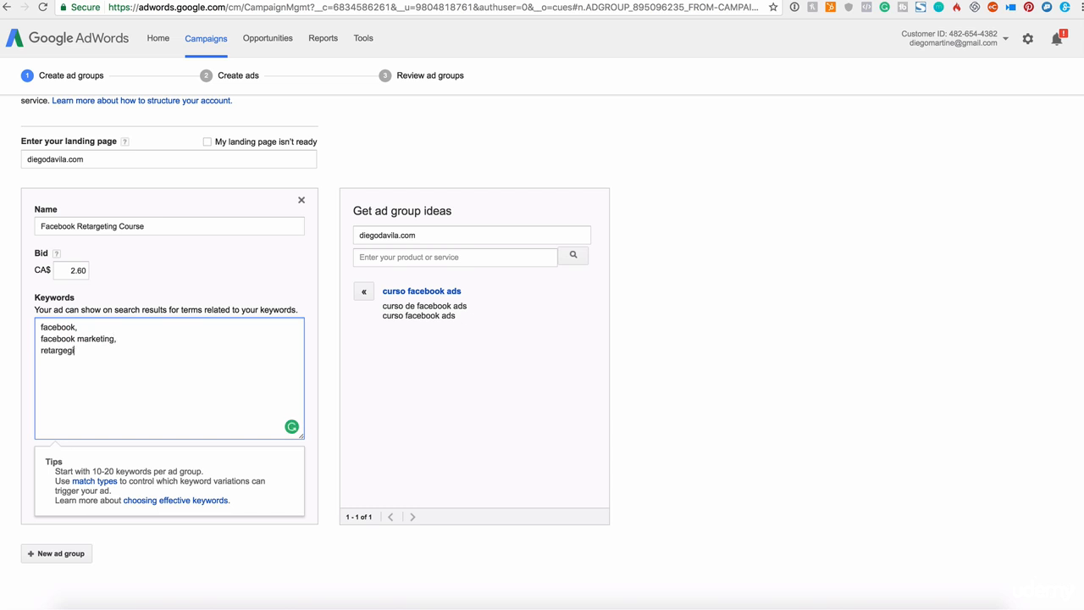
key(BackSpace)
key(BackSpace)
text(ting,)
key(Return)
text(facebook group,)
drag(129, 362, 39, 311)
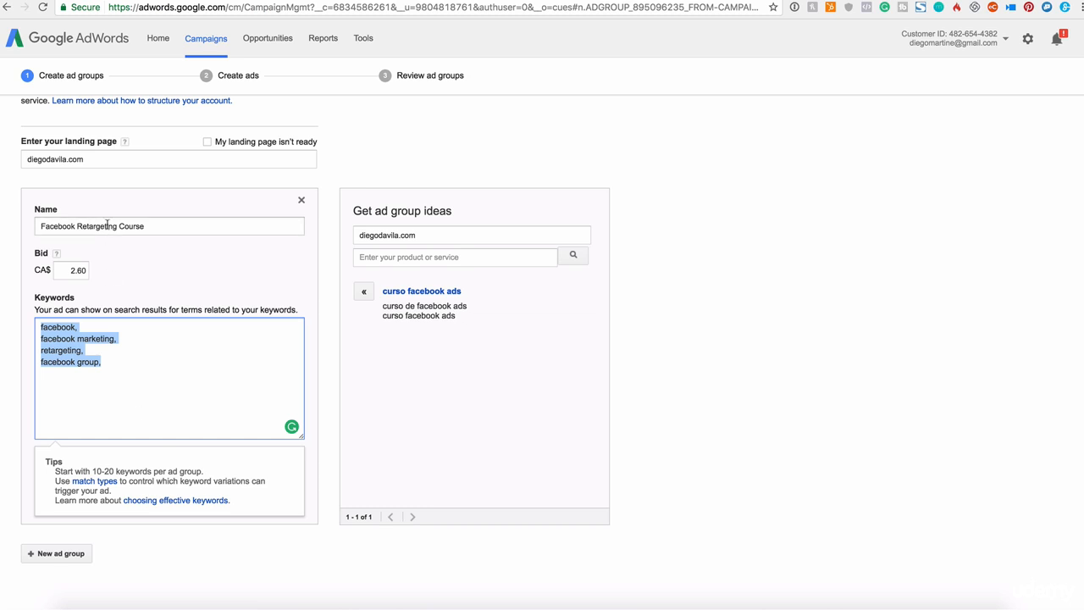
click(157, 271)
scroll(215, 411, down, 1)
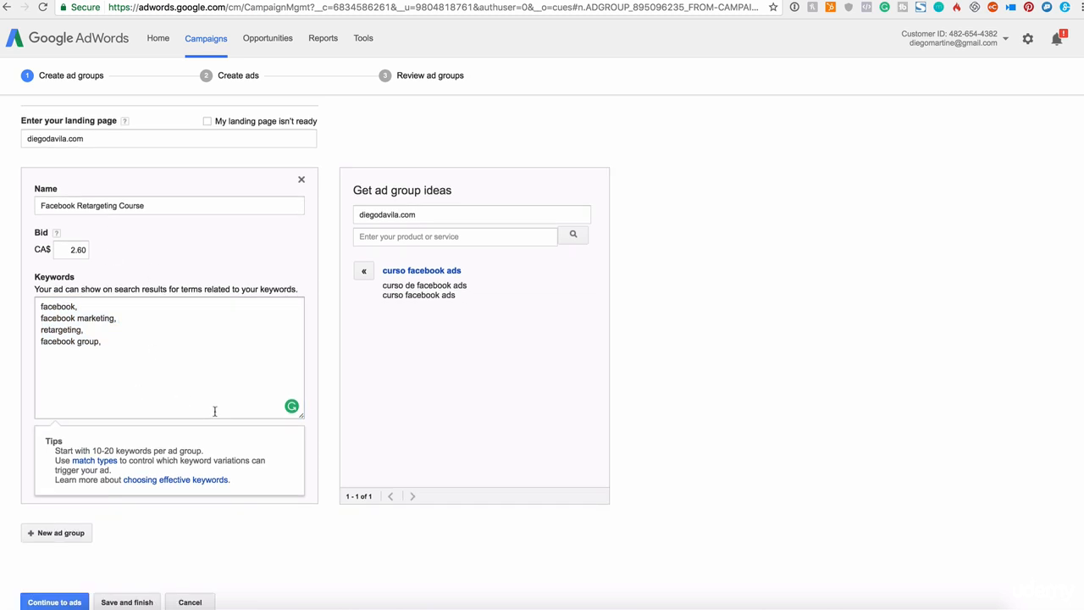
scroll(95, 522, down, 1)
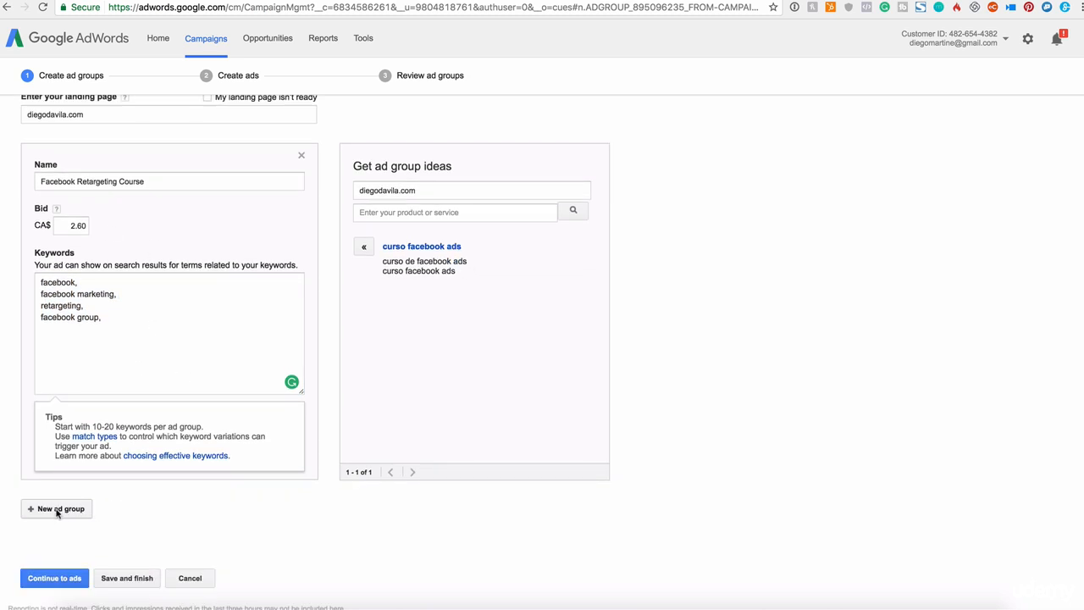
click(58, 510)
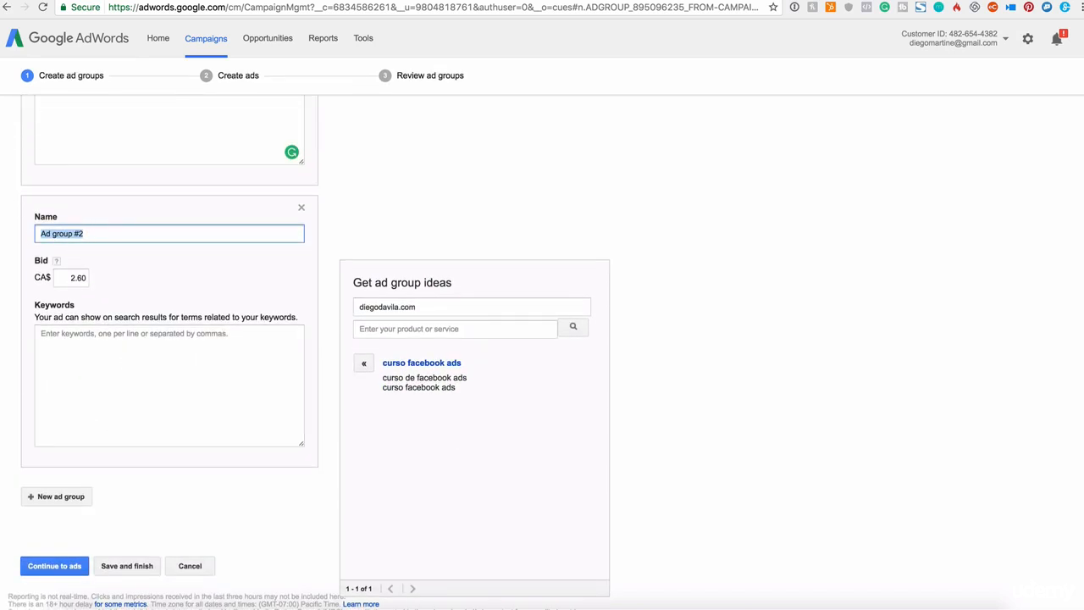
click(80, 275)
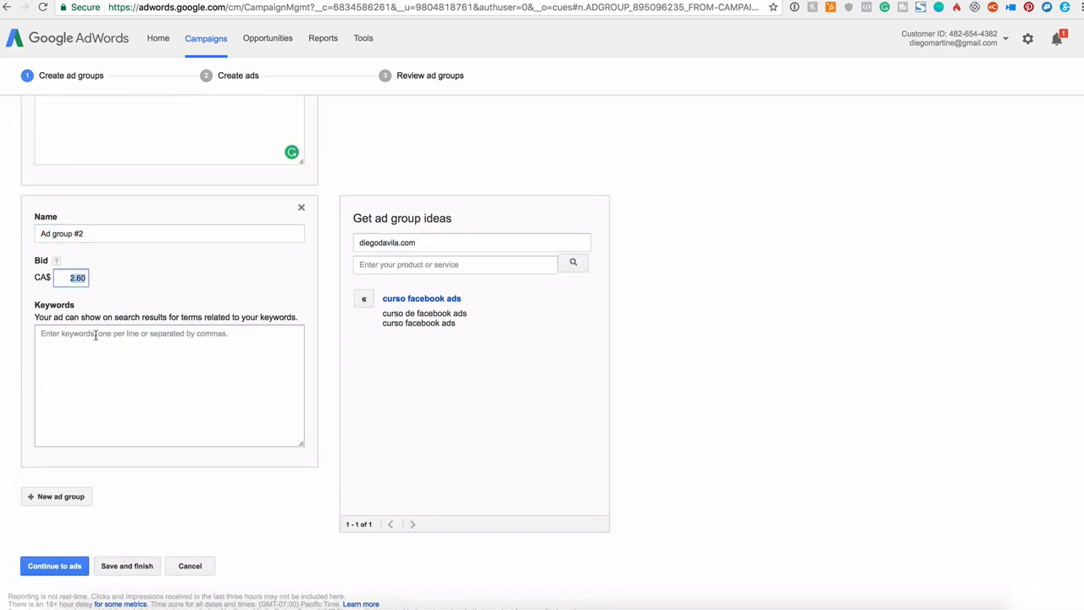
click(302, 208)
scroll(491, 270, up, 2)
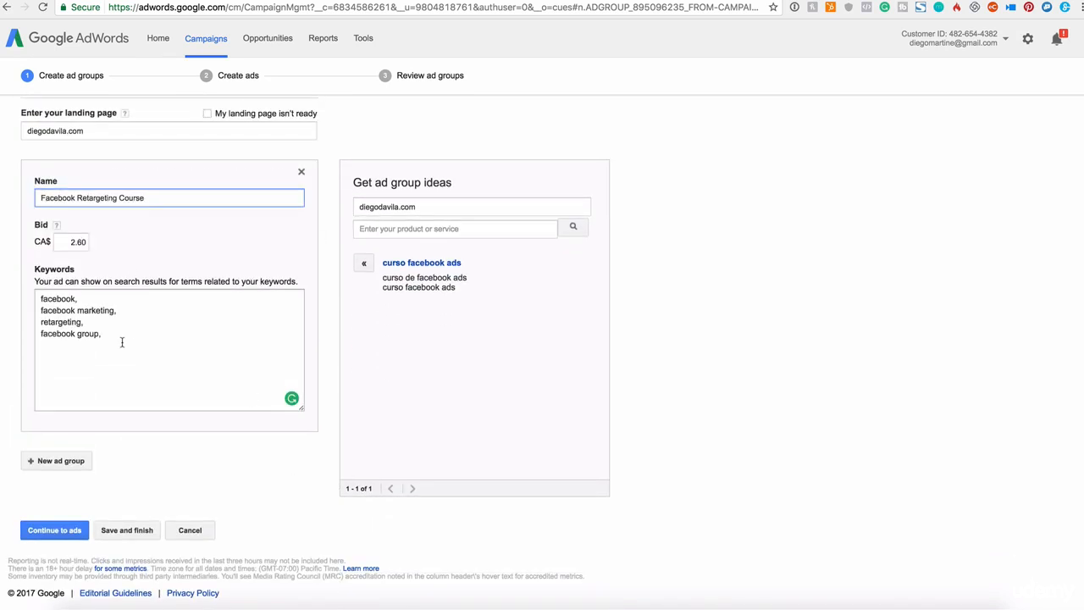
scroll(127, 260, up, 2)
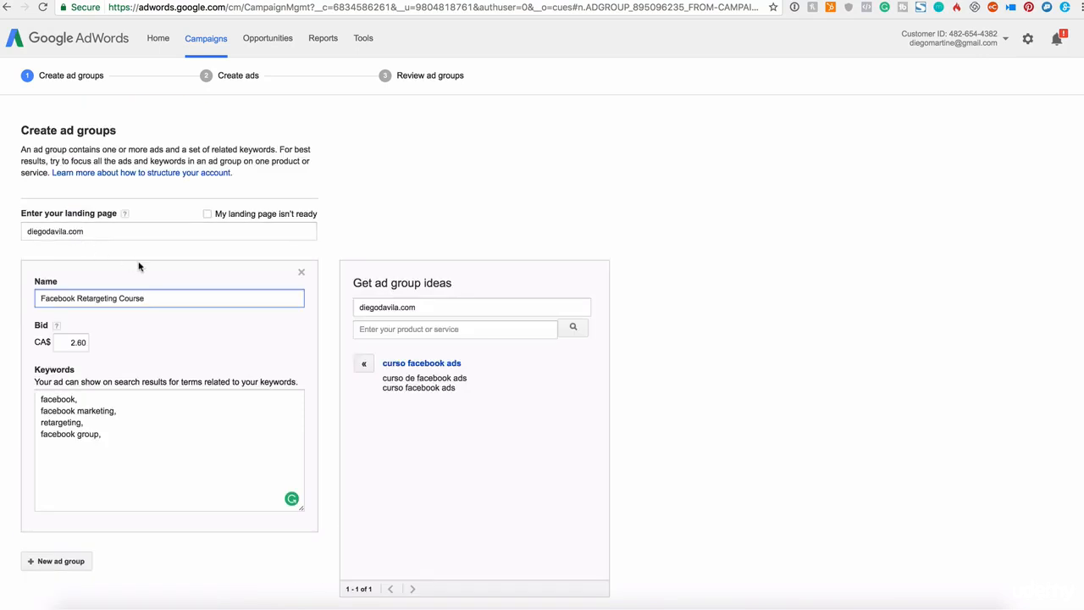
scroll(153, 271, down, 2)
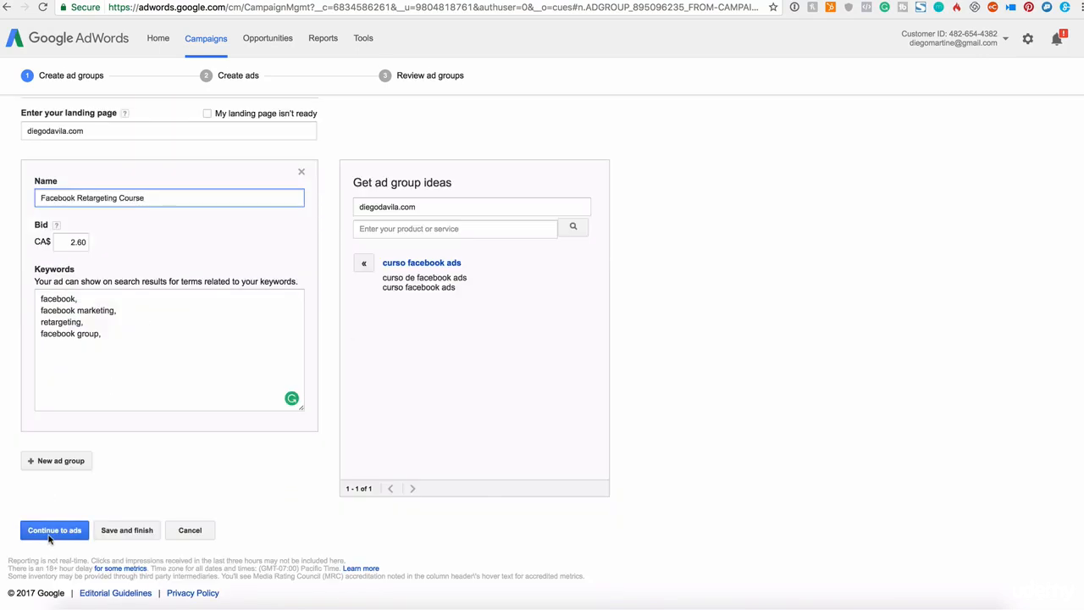